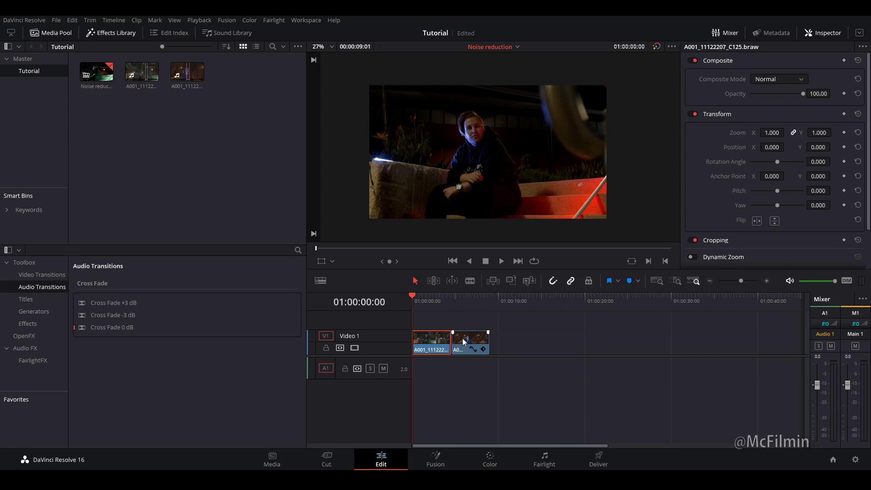
Step: Scrub the two night clips, move to the Color page and view the second clip
drag(428, 304, 436, 326)
click(489, 458)
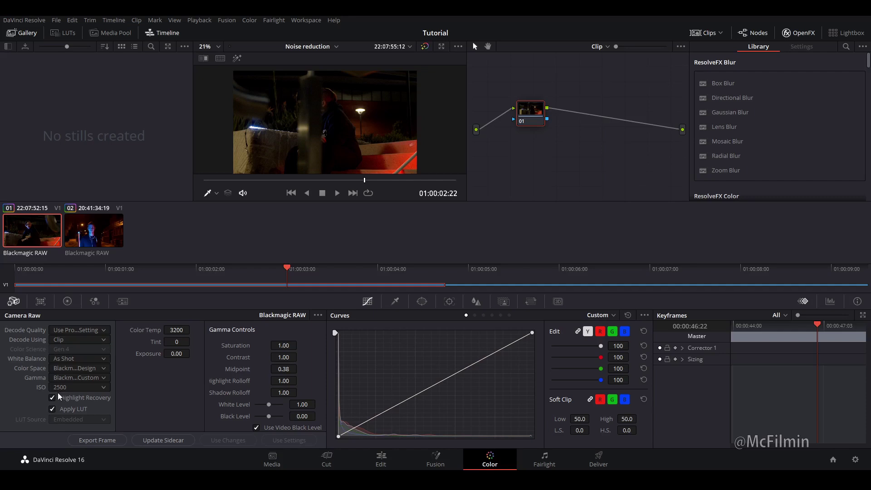
click(94, 232)
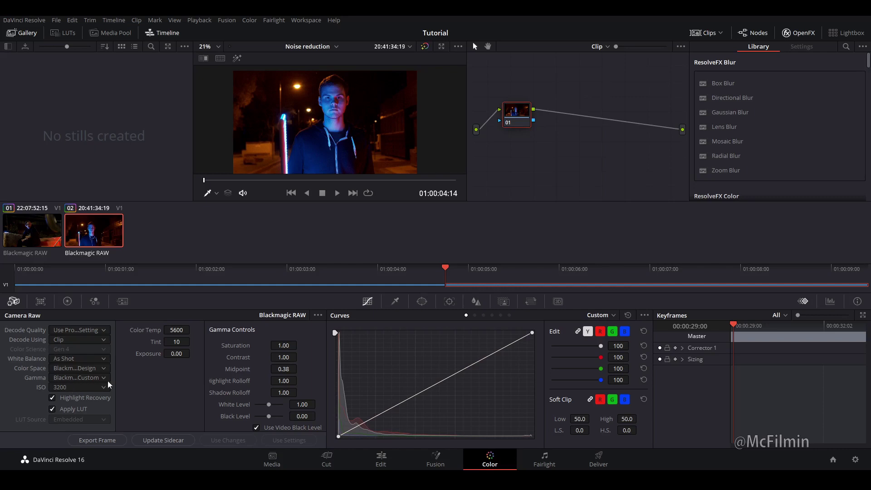
Step: Return to the first night clip and magnify the viewer to 528%
click(25, 239)
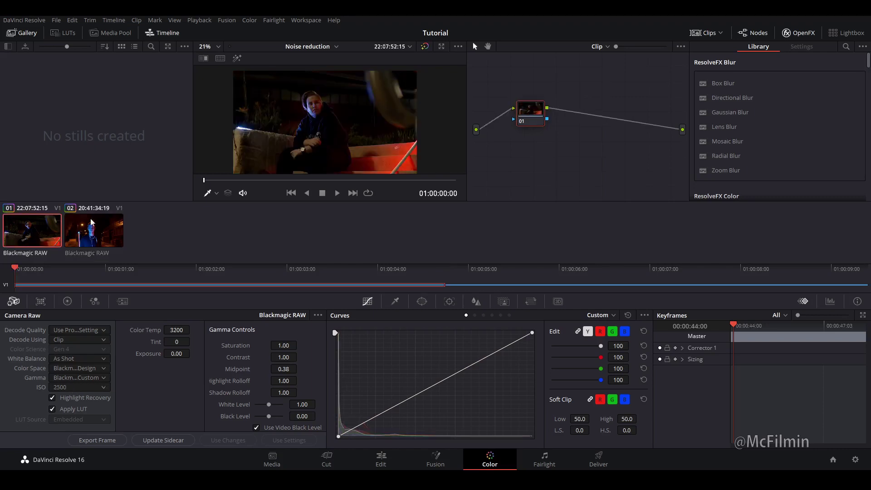
scroll(325, 151, up, 3)
scroll(326, 150, up, 3)
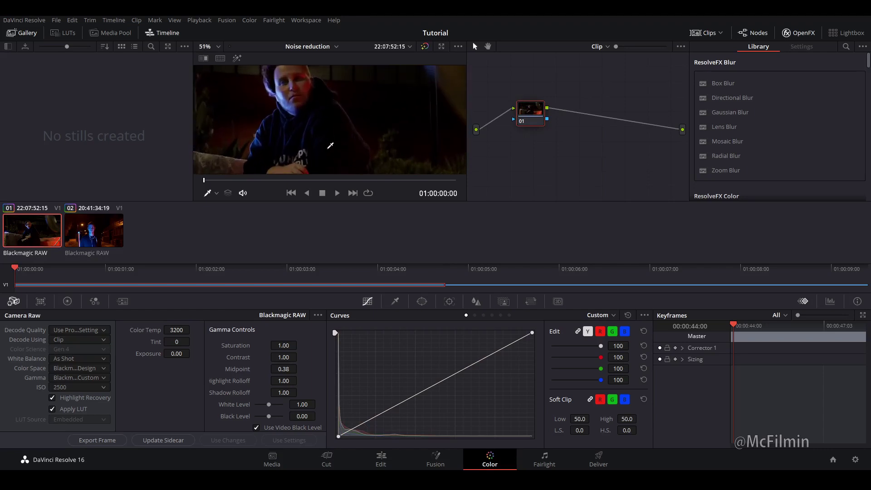
scroll(351, 149, up, 2)
scroll(359, 132, up, 3)
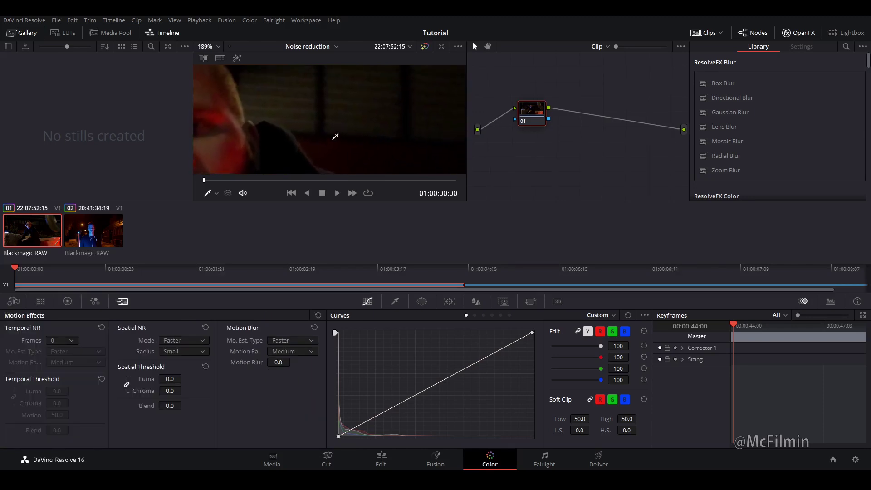
scroll(354, 123, up, 5)
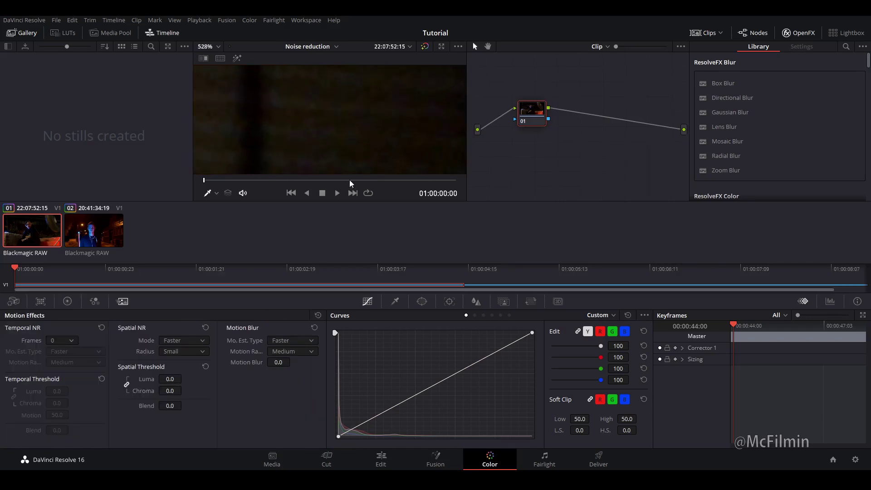
Step: Step back and forth through frames to inspect the grain, settling on a chosen frame
key(Right)
key(Right)
key(Right)
key(Right)
key(Right)
key(Right)
key(Right)
key(Right)
key(Right)
key(Right)
key(Right)
key(Right)
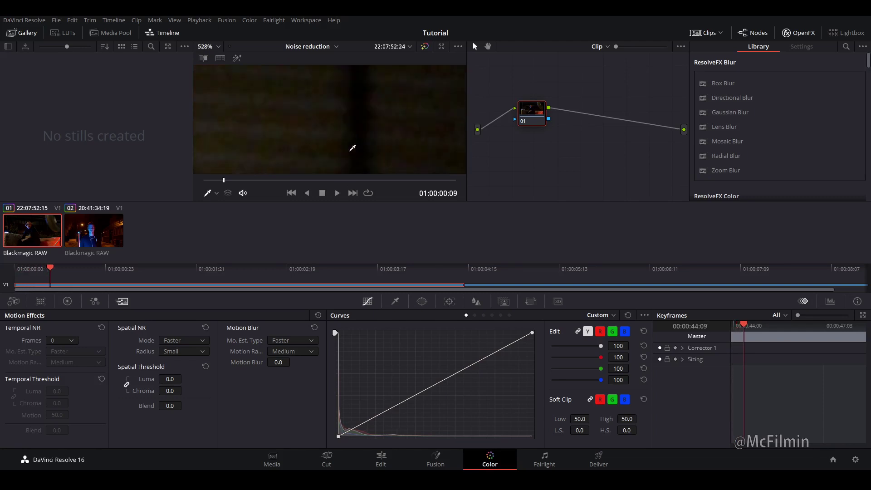
key(Right)
key(Right)
key(Right)
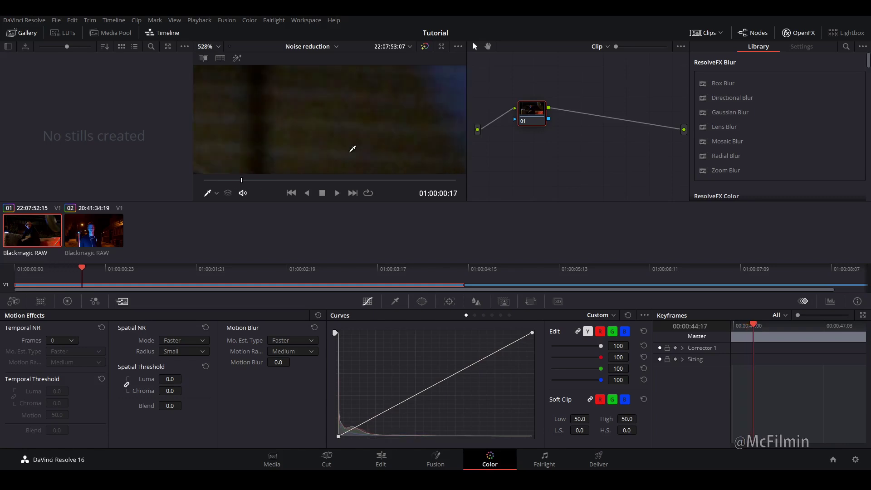
key(Left)
key(Left)
key(Left)
key(Left)
key(Left)
key(Left)
key(Left)
key(Left)
key(Left)
key(Left)
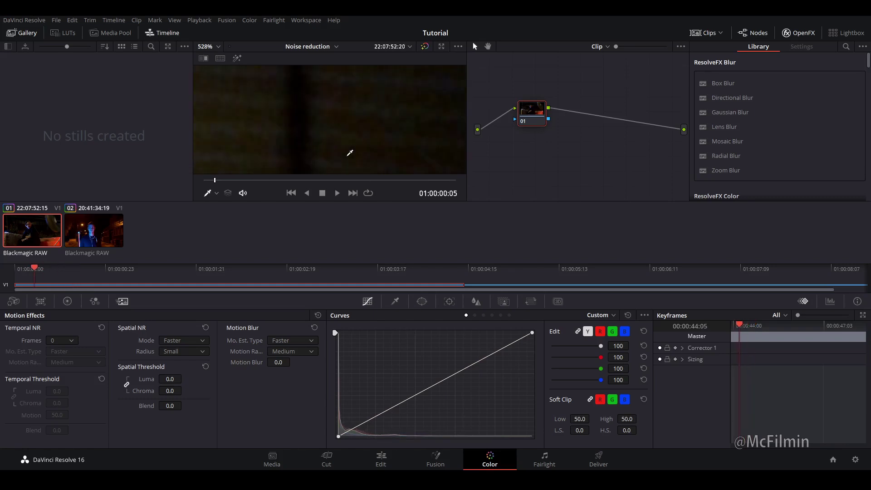
key(Right)
key(Right)
key(Right)
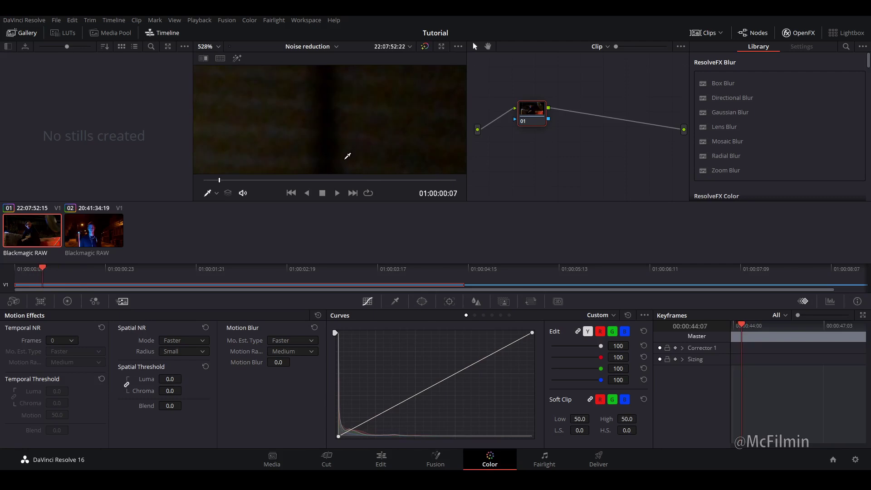
key(Right)
key(Right)
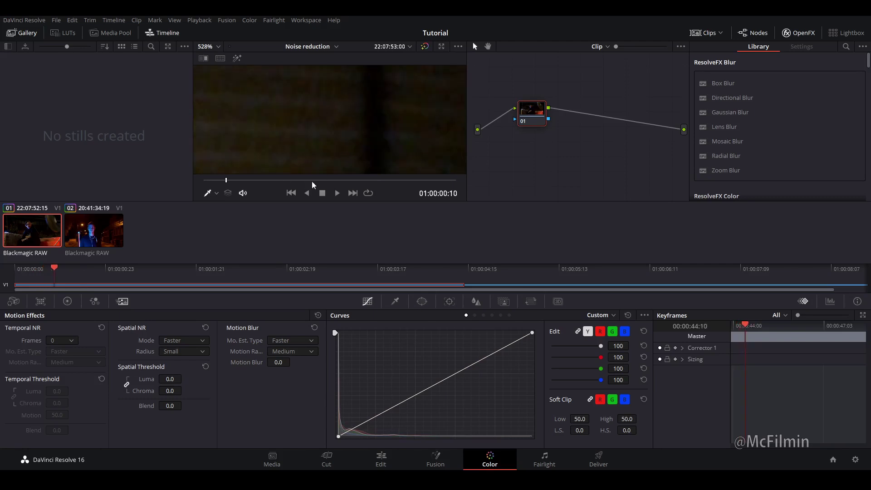
key(Right)
key(Right)
key(Right)
key(Right)
key(Right)
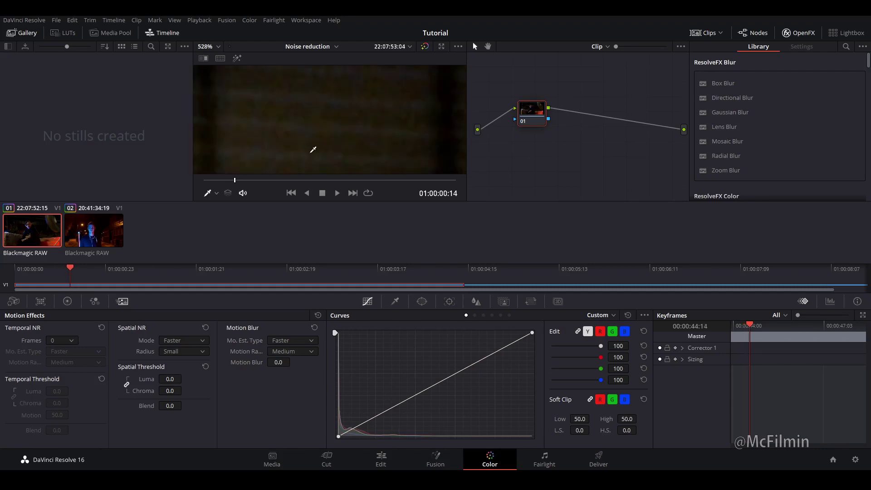
key(Left)
key(Left)
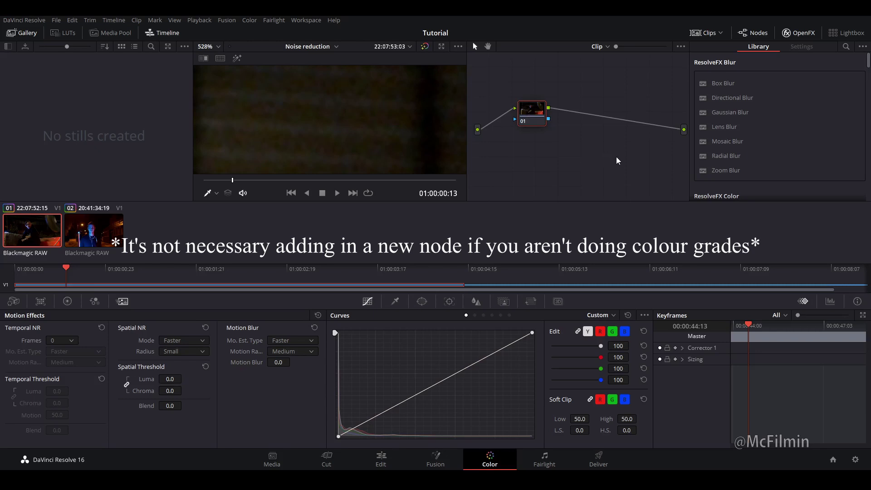
Step: Add a new serial node after the first with Alt+S
key(alt+s)
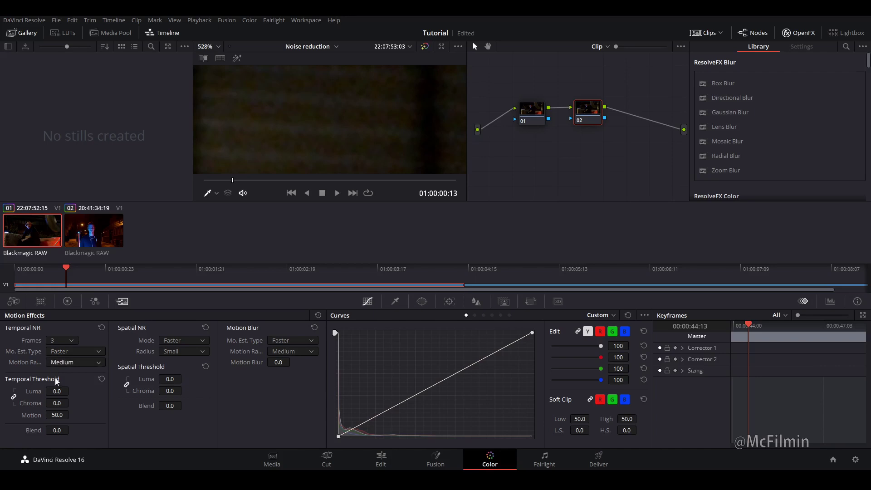
Step: Set the unlinked temporal thresholds to Luma 11.2 and Chroma 21.6
key(ctrl+minus)
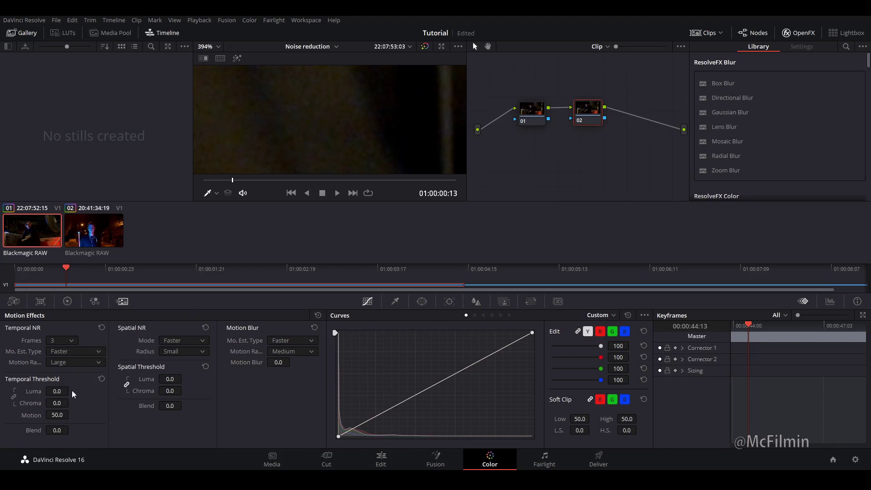
drag(58, 402, 74, 385)
drag(72, 402, 62, 404)
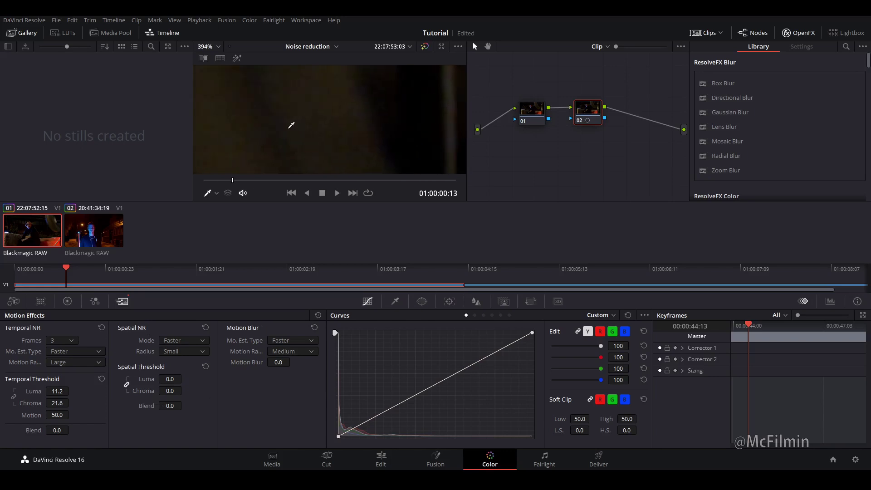
Step: Zoom and pan the viewer across the face and pole to inspect the temporally denoised frame
scroll(272, 131, down, 5)
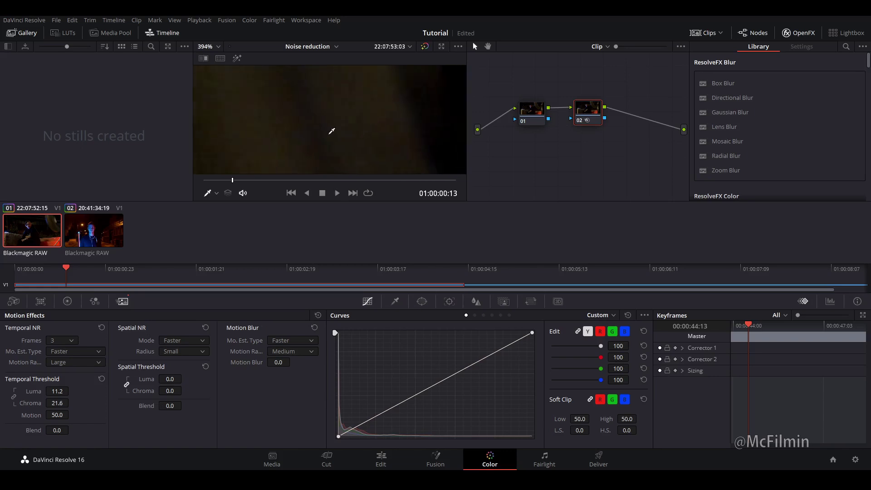
scroll(277, 121, up, 1)
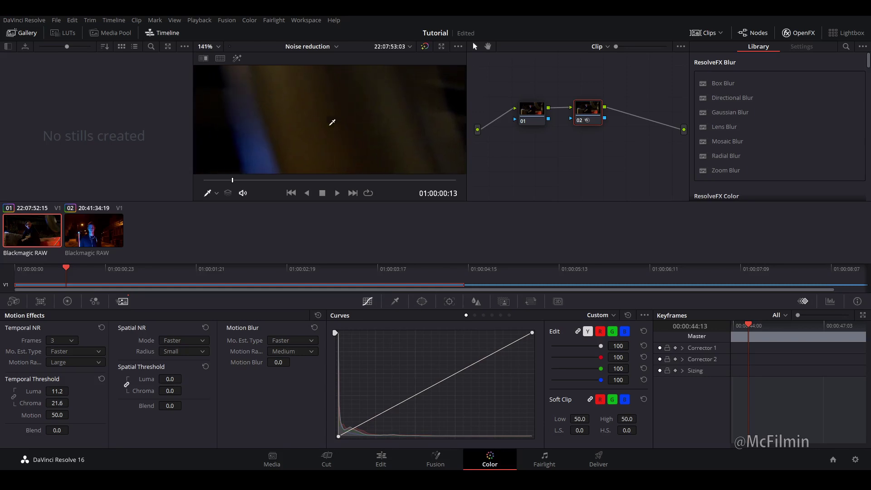
mouse_move(295, 86)
mouse_down()
mouse_move(286, 104)
mouse_move(306, 171)
mouse_move(449, 168)
mouse_move(206, 137)
mouse_up()
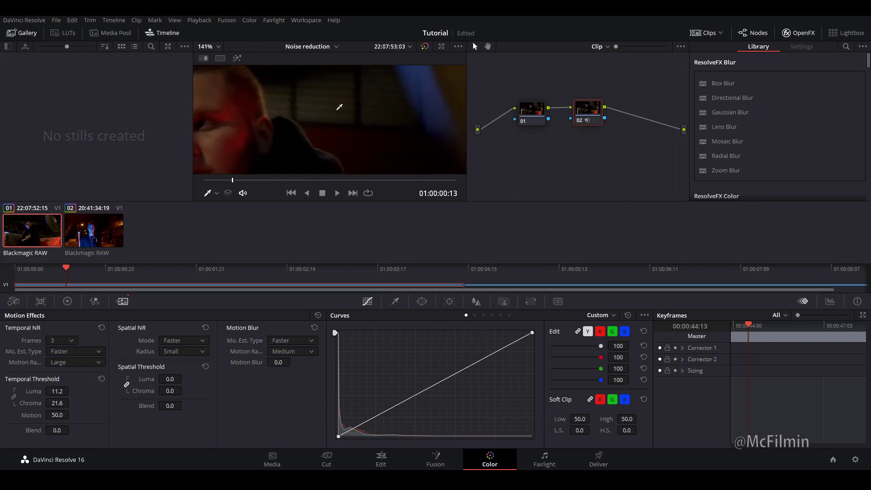
drag(341, 107, 195, 138)
drag(315, 99, 258, 119)
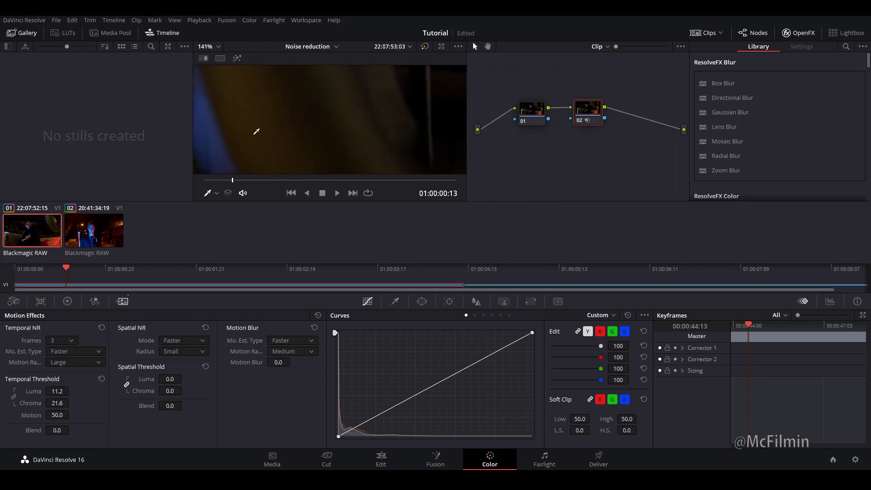
drag(309, 140, 233, 139)
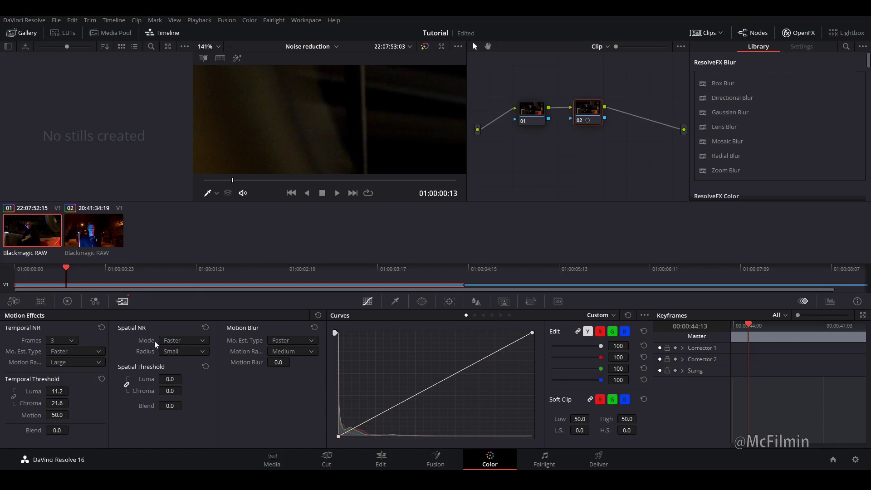
Step: Set Spatial NR to Better mode, Large radius, with linked luma/chroma thresholds of 13.4
click(174, 341)
click(174, 352)
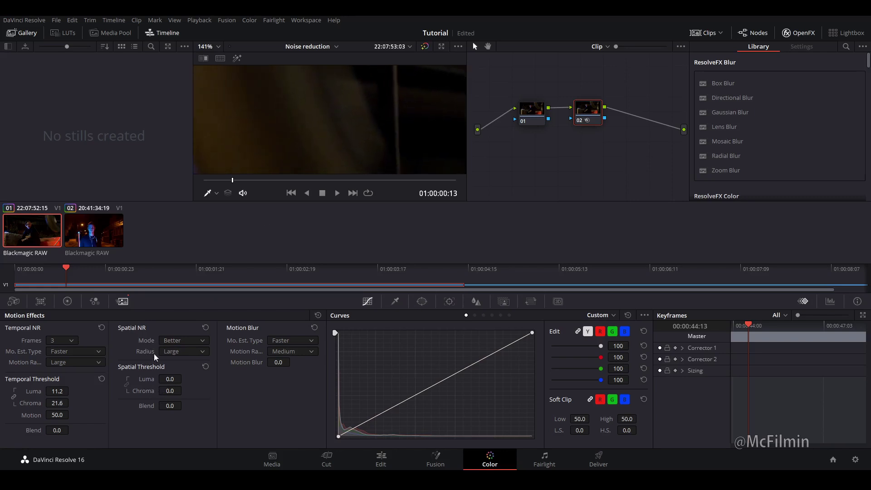
drag(166, 379, 184, 378)
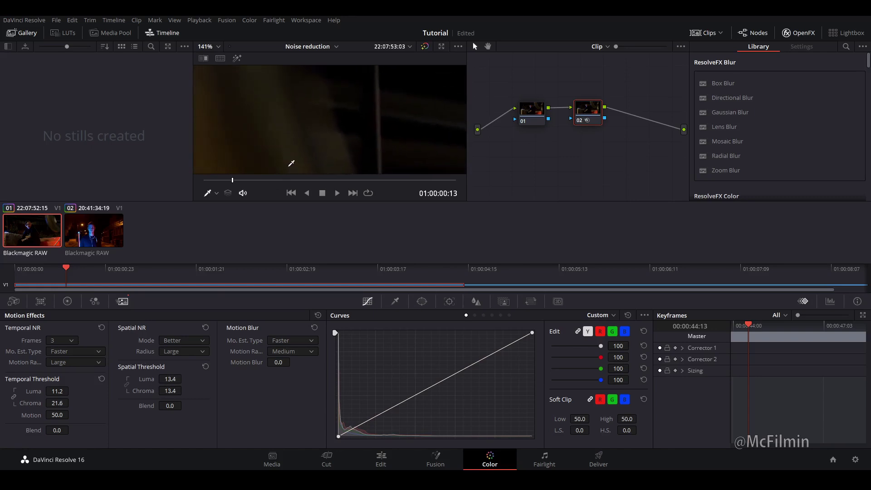
scroll(390, 113, up, 3)
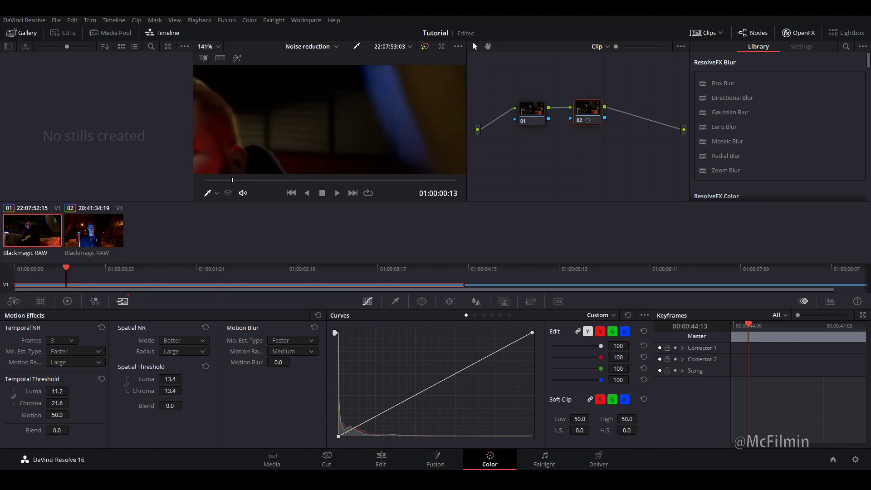
scroll(337, 106, up, 2)
scroll(408, 93, down, 5)
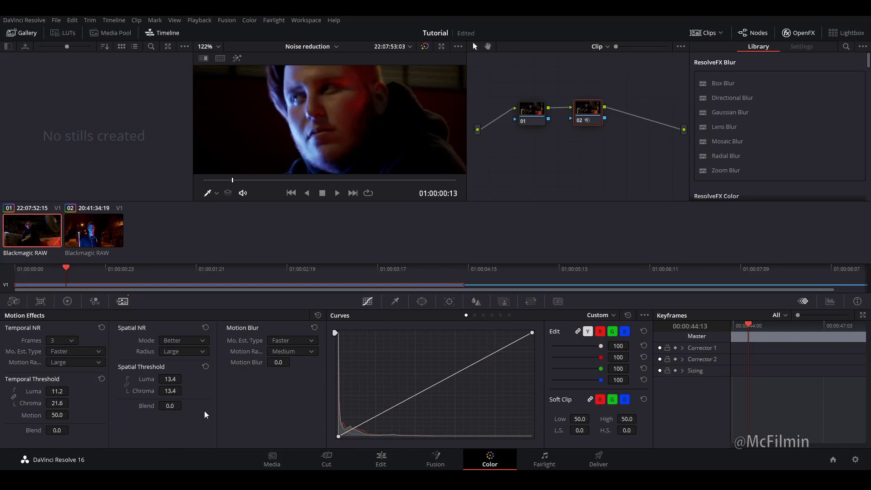
Step: Drag the Blur panel's linked R/G/B radius down to 0.46 for slight sharpening
click(477, 302)
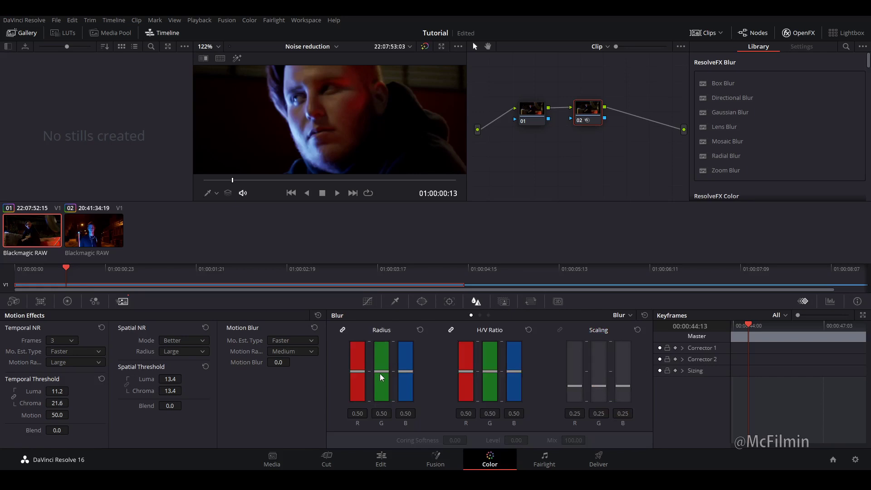
scroll(302, 114, up, 2)
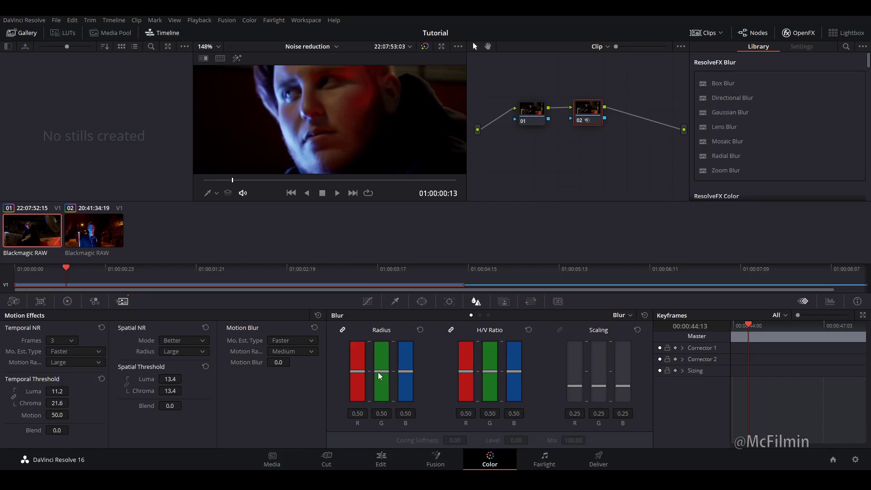
drag(379, 373, 378, 411)
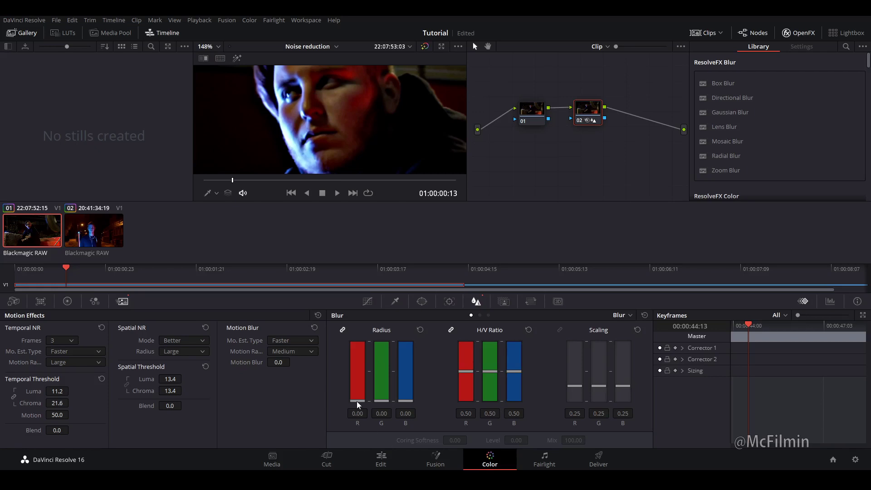
drag(357, 401, 363, 377)
drag(361, 376, 361, 379)
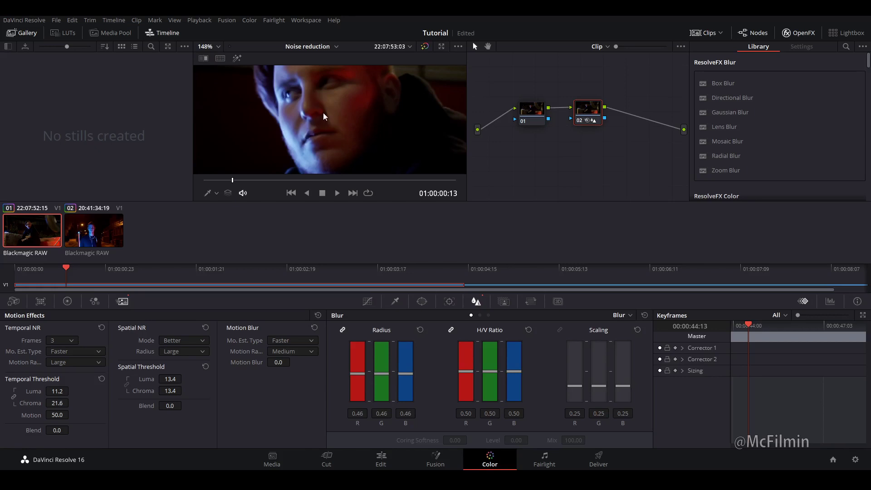
scroll(323, 118, down, 8)
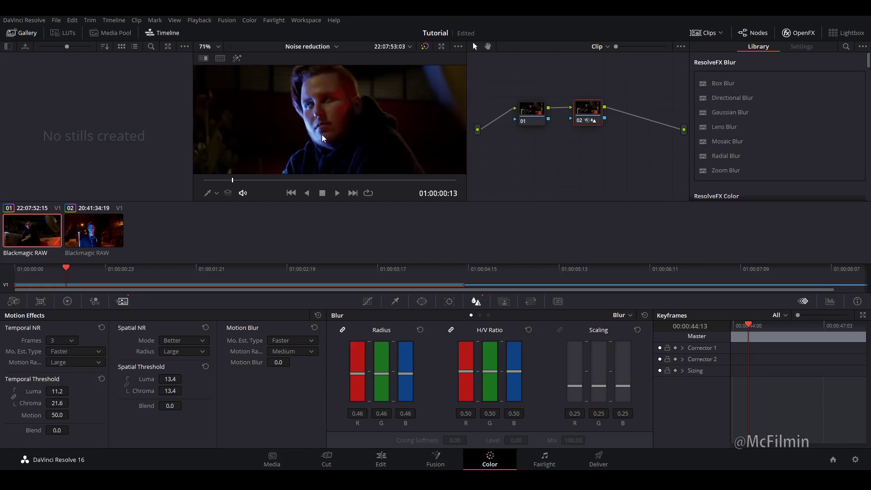
scroll(321, 134, down, 2)
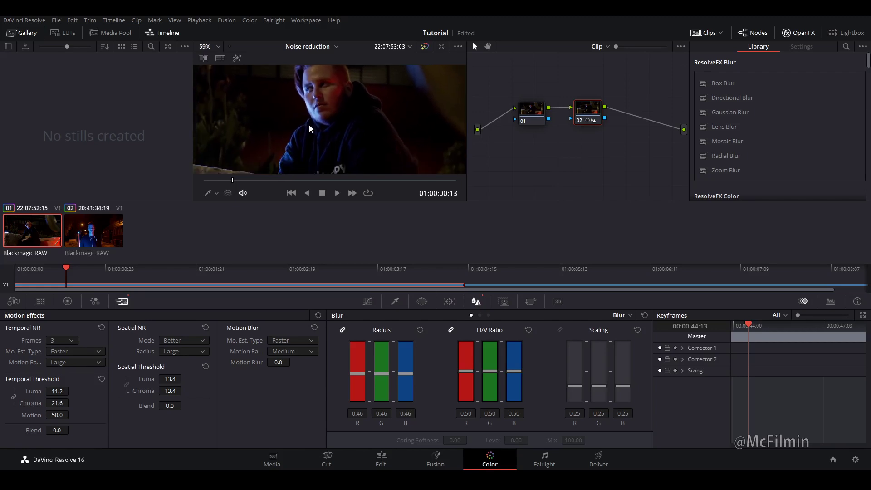
Step: Switch to the second night clip and zoom and pan the viewer over its noise
click(100, 231)
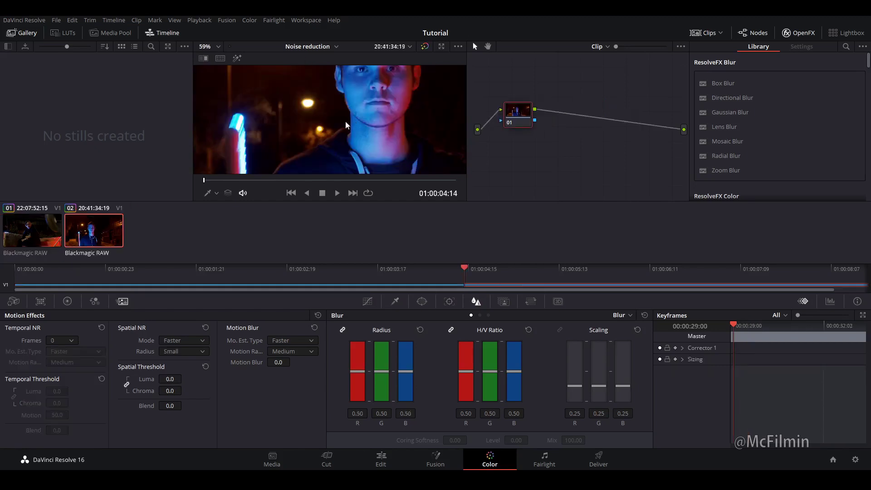
scroll(367, 126, down, 3)
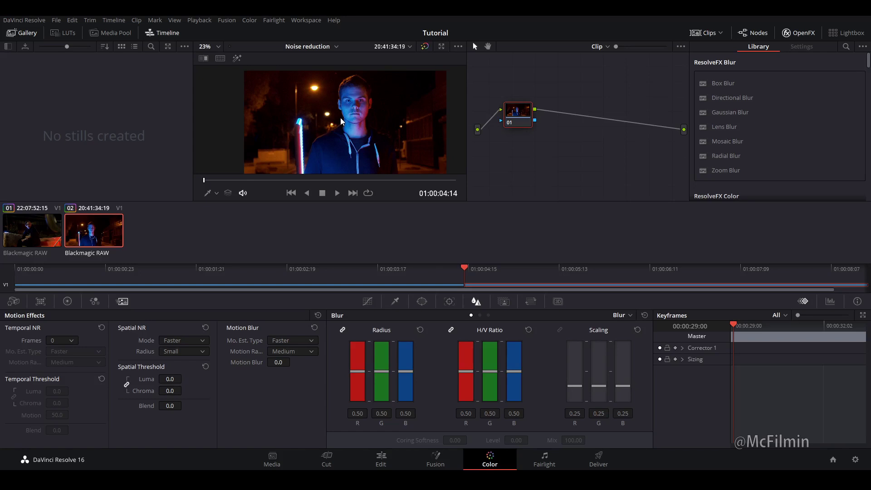
scroll(340, 157, up, 8)
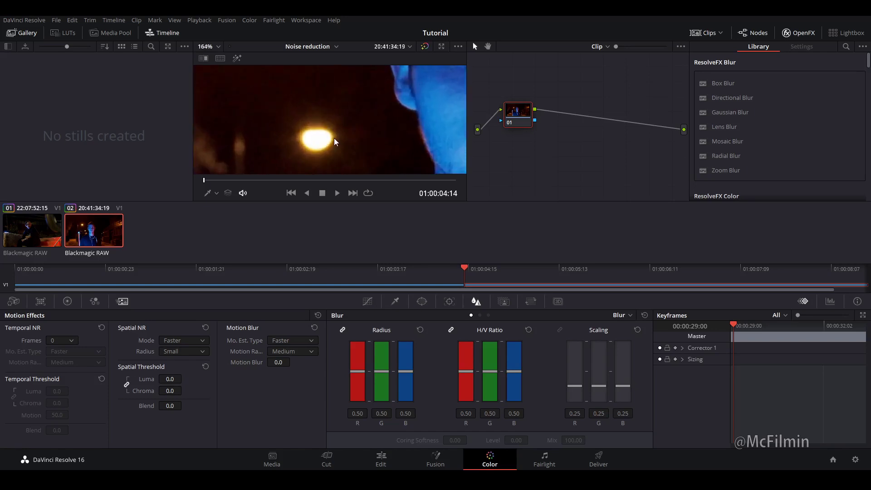
drag(302, 102, 353, 93)
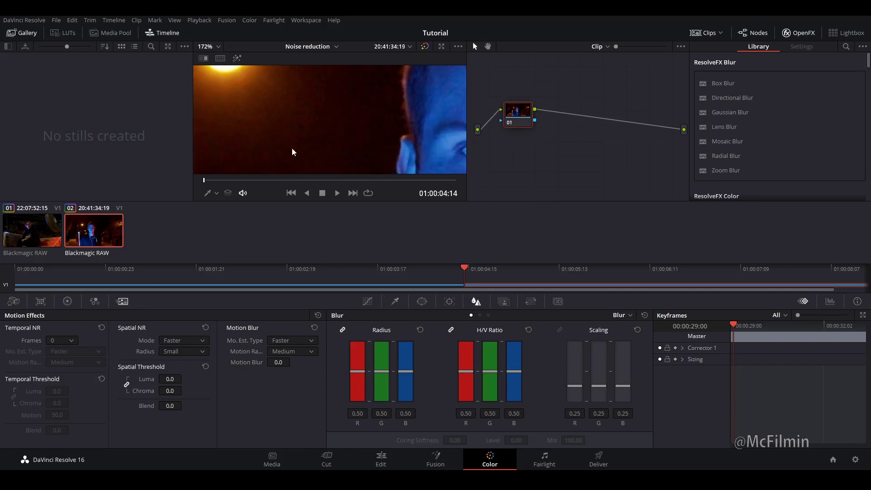
scroll(308, 132, down, 5)
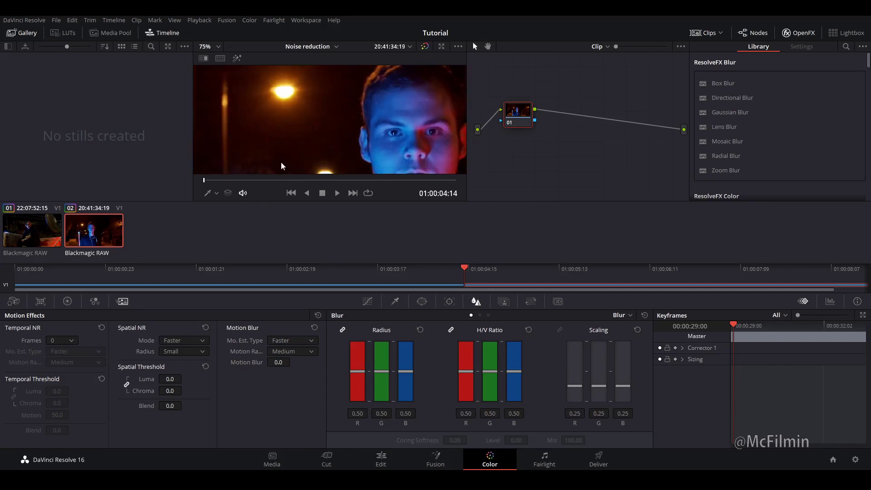
Step: Scrub the playhead from the clip's start to later frames to compare the noise
mouse_move(215, 180)
mouse_down()
mouse_move(428, 188)
mouse_move(220, 176)
mouse_up()
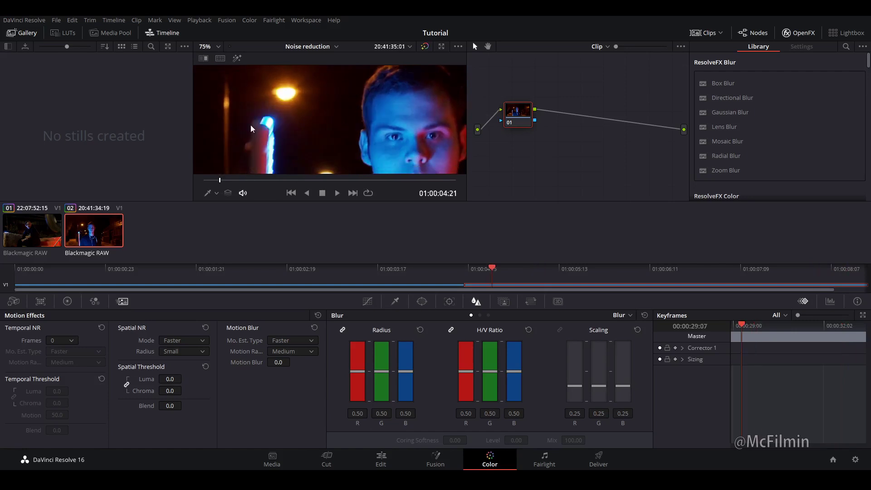
scroll(331, 123, down, 4)
click(201, 184)
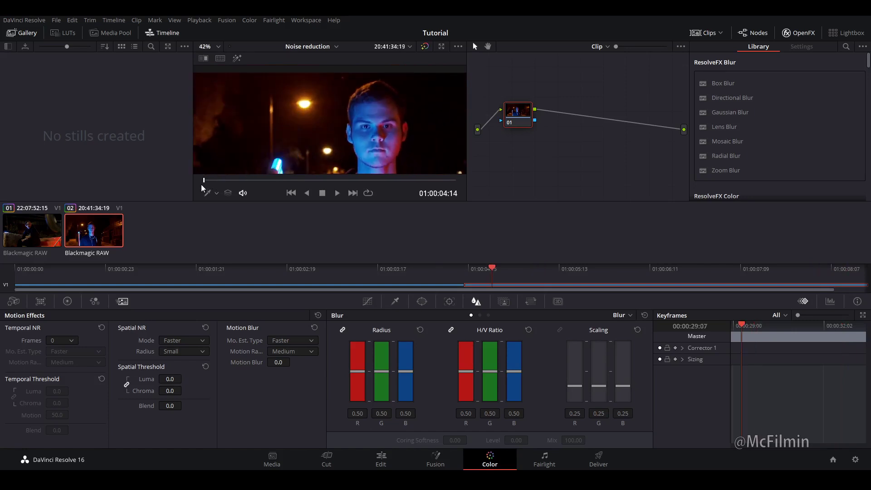
drag(202, 186, 247, 180)
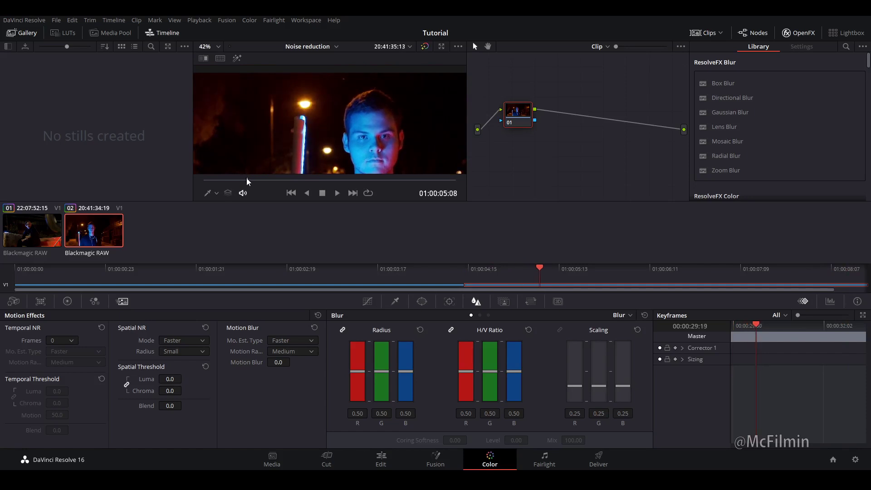
drag(247, 179, 303, 173)
scroll(320, 128, up, 3)
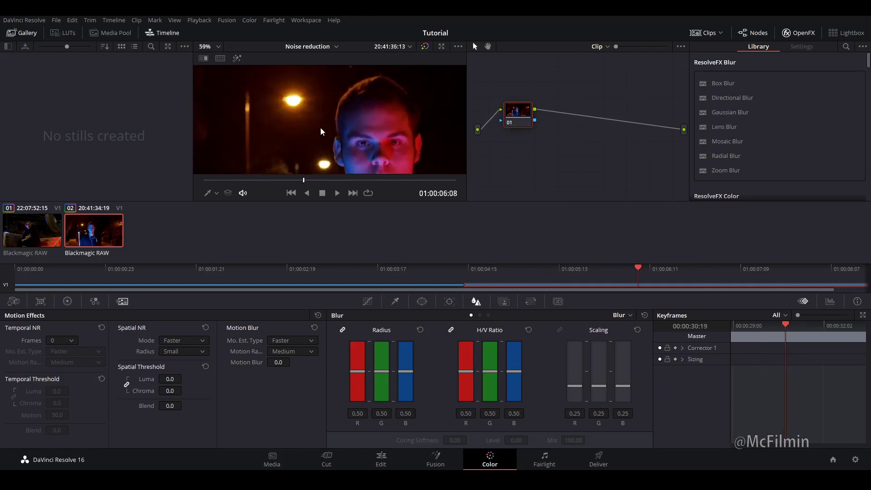
scroll(324, 129, up, 2)
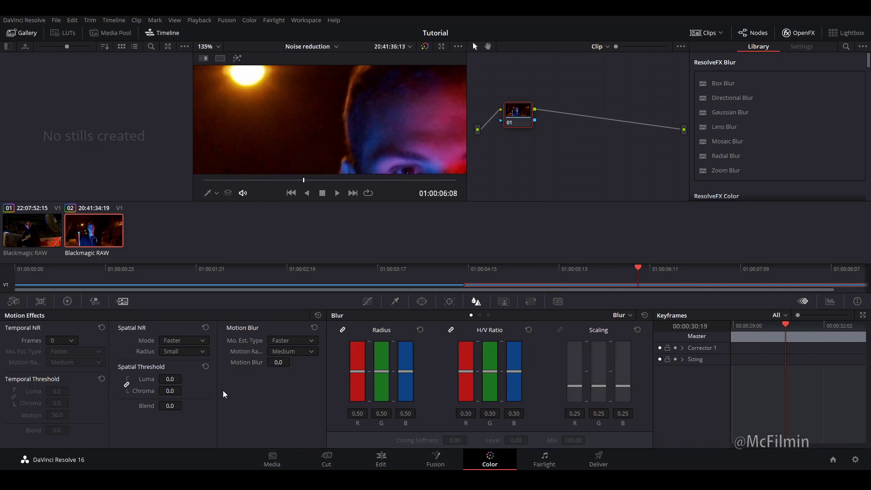
Step: Drag the Lum vs Sat curve's black endpoint down to 0.00 saturation
click(367, 301)
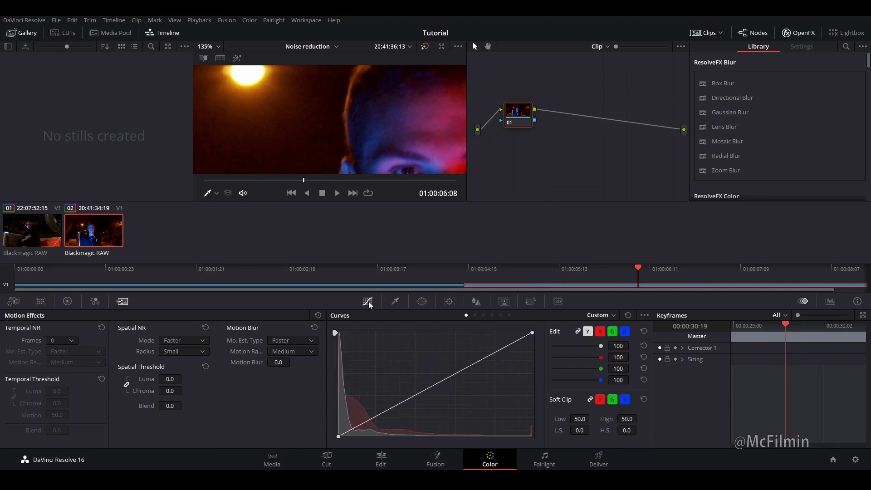
click(500, 315)
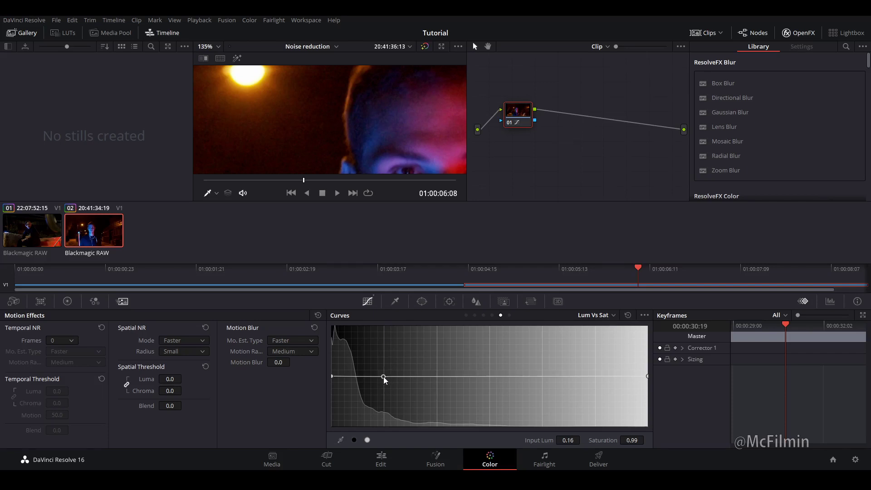
drag(331, 377, 250, 446)
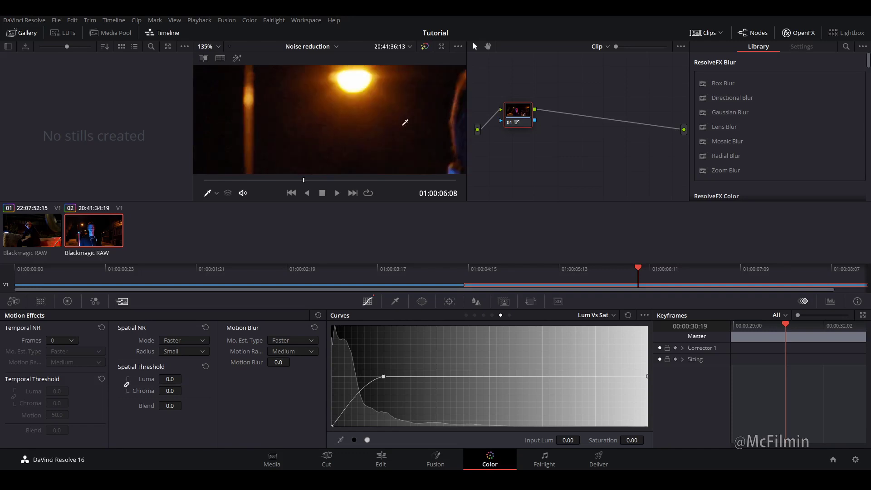
Step: Set Temporal NR to 3 frames with a threshold of 14.2
click(61, 340)
click(60, 381)
drag(57, 391, 85, 390)
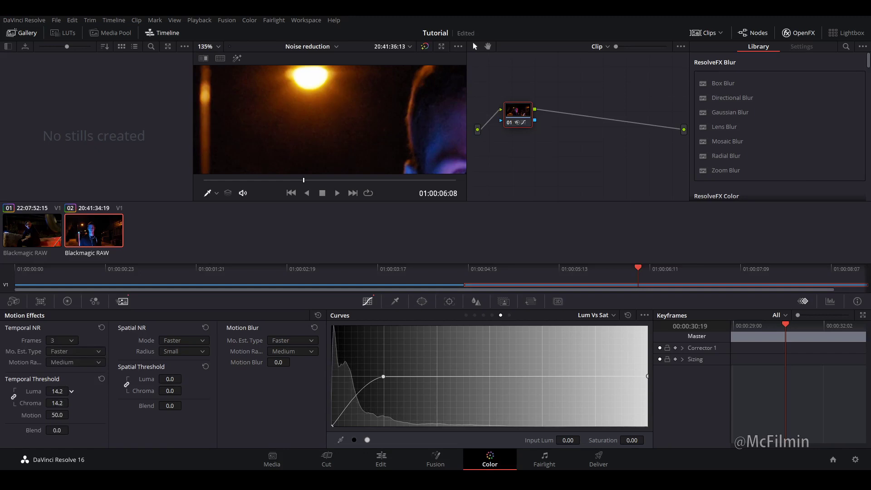
drag(334, 122, 327, 185)
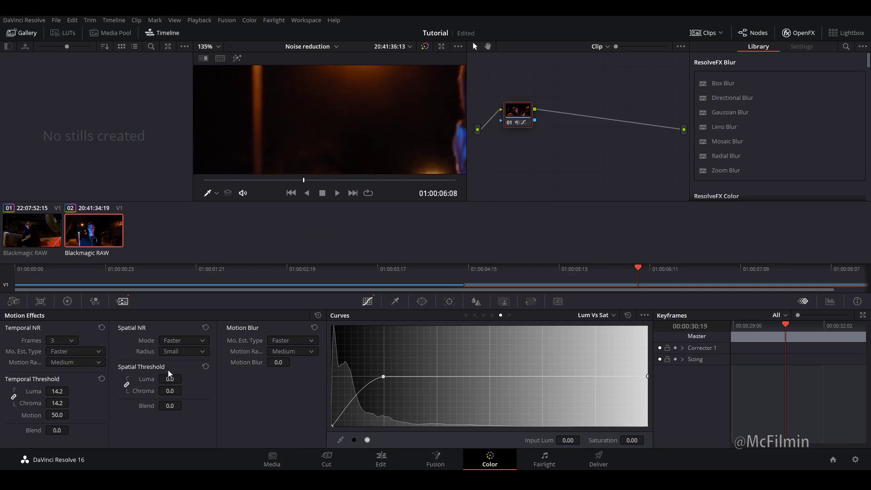
Step: Raise the spatial luma/chroma threshold to 5.0, checking the face, lamp and orange background
drag(169, 378, 184, 379)
drag(450, 92, 358, 180)
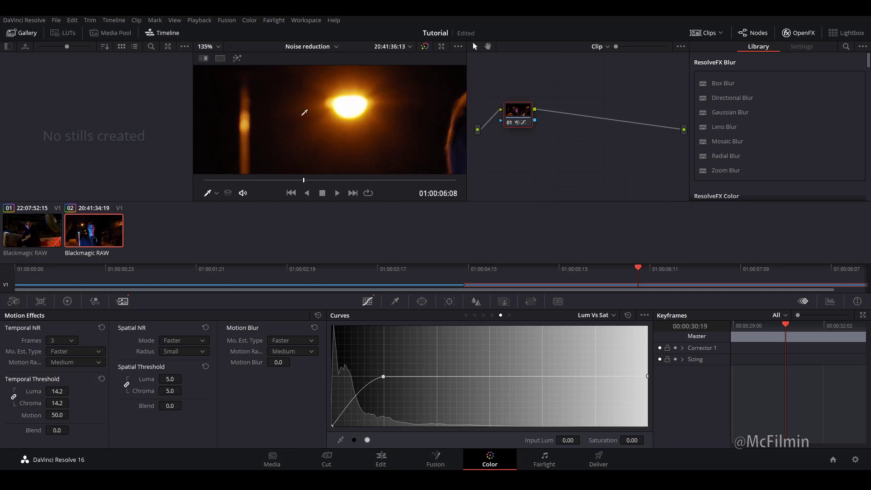
scroll(341, 116, down, 2)
drag(384, 132, 363, 86)
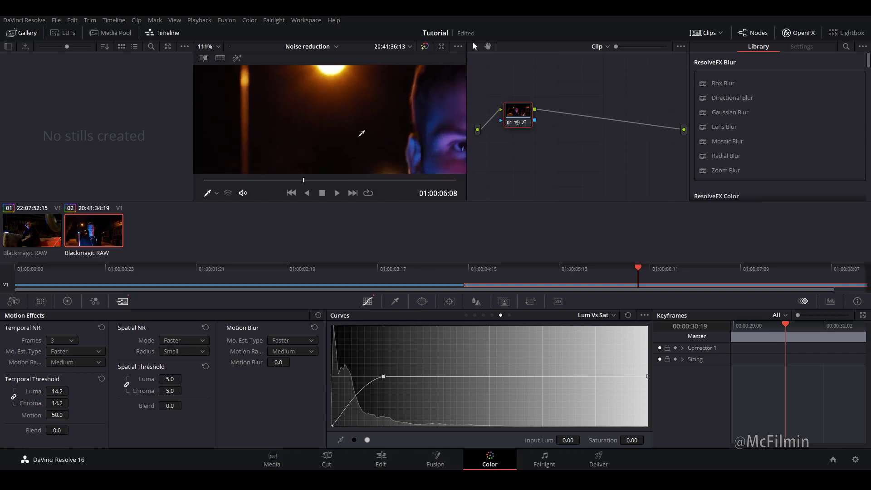
mouse_move(366, 124)
mouse_down()
mouse_move(313, 74)
mouse_move(321, 102)
mouse_move(350, 118)
mouse_move(315, 115)
mouse_up()
drag(397, 113, 257, 113)
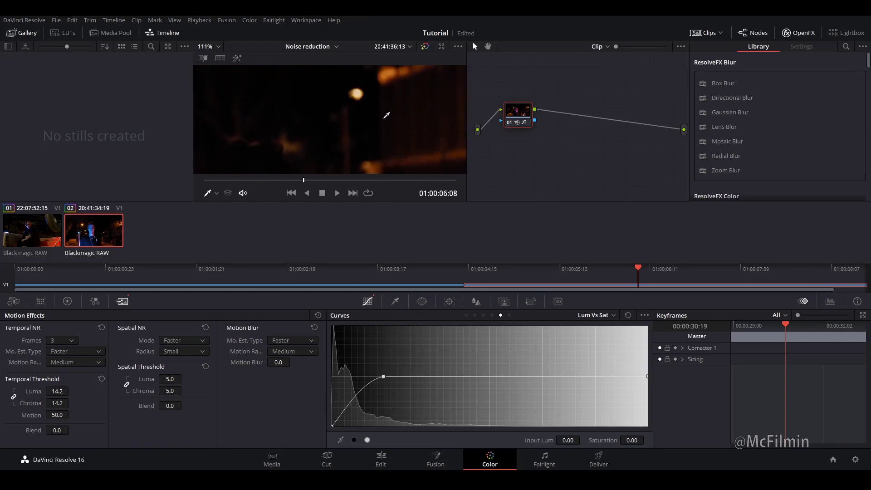
drag(386, 113, 255, 117)
scroll(369, 86, down, 5)
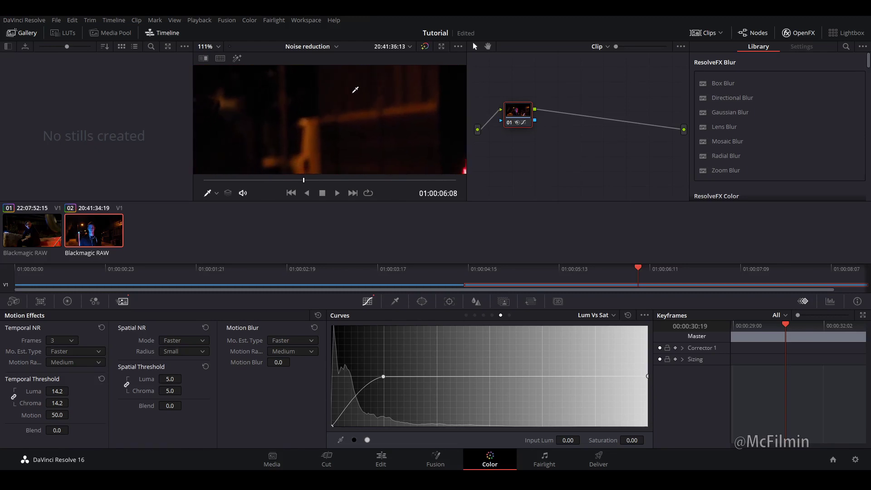
scroll(336, 114, down, 4)
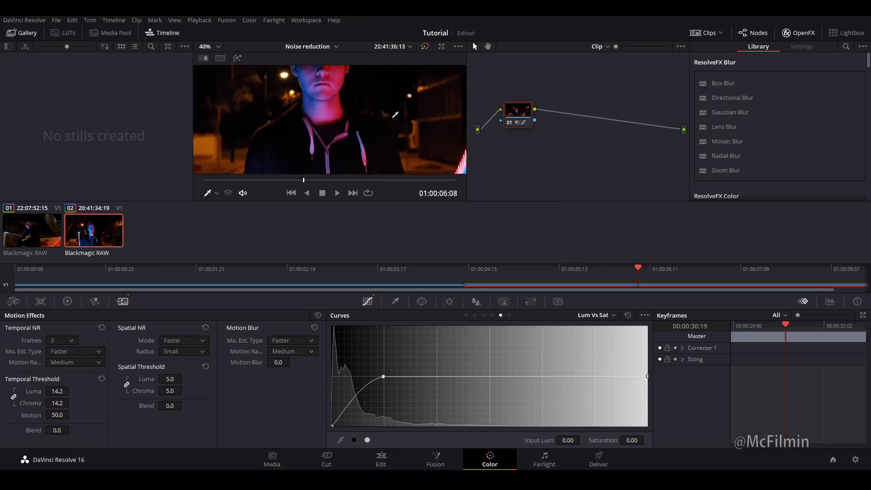
scroll(318, 136, up, 4)
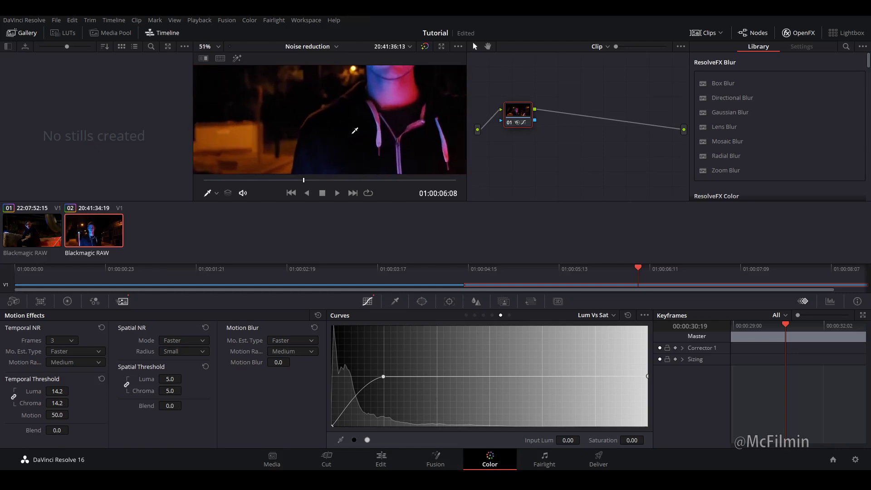
scroll(292, 131, up, 5)
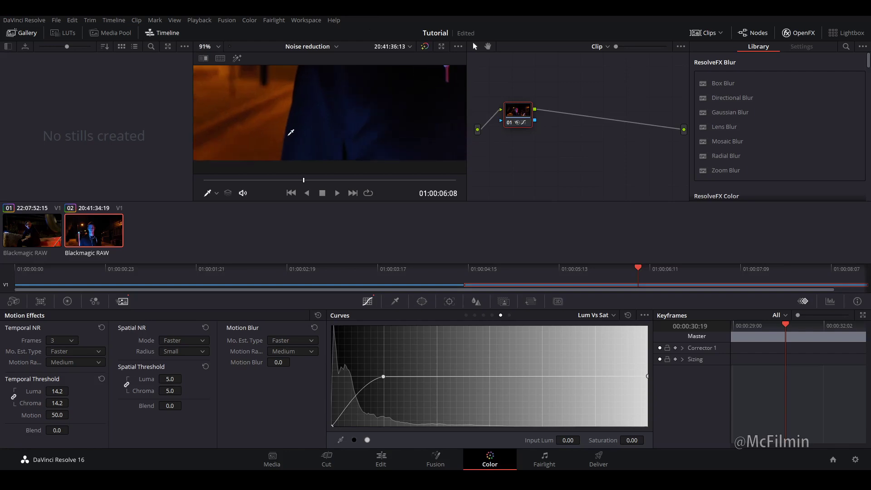
drag(334, 123, 406, 155)
scroll(406, 155, down, 5)
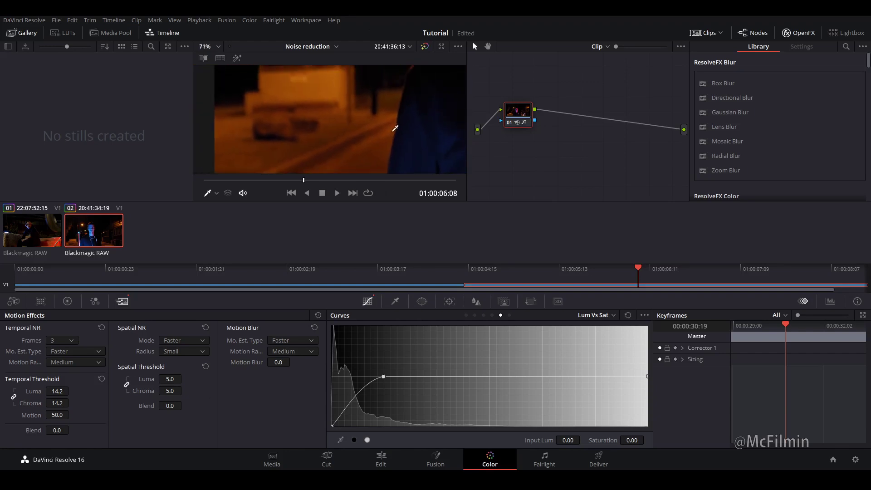
scroll(391, 127, down, 1)
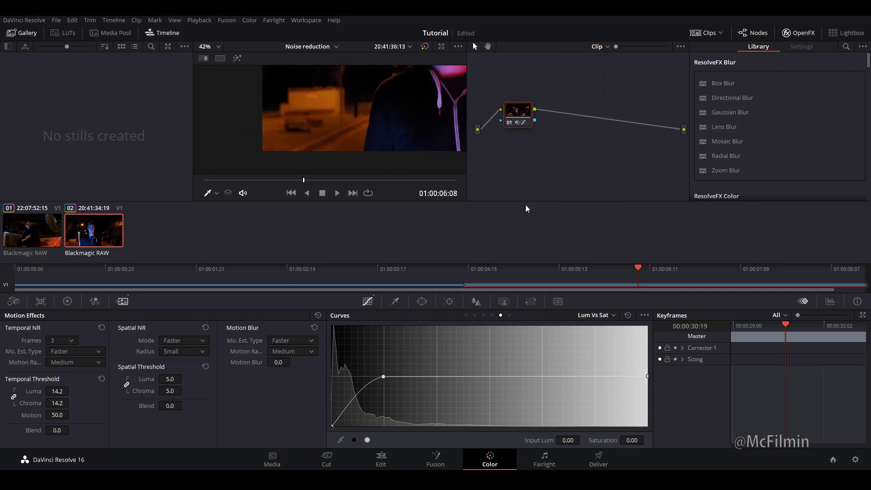
Step: In the Blur palette, lower the linked Radius from 0.50 to 0.46 to lightly sharpen the second clip
click(473, 300)
scroll(376, 150, up, 2)
scroll(376, 117, up, 1)
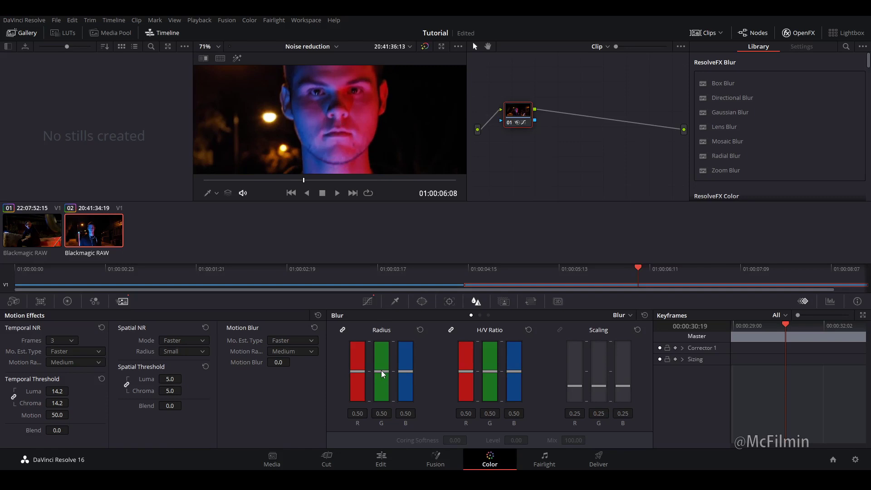
drag(379, 371, 382, 376)
scroll(302, 154, down, 5)
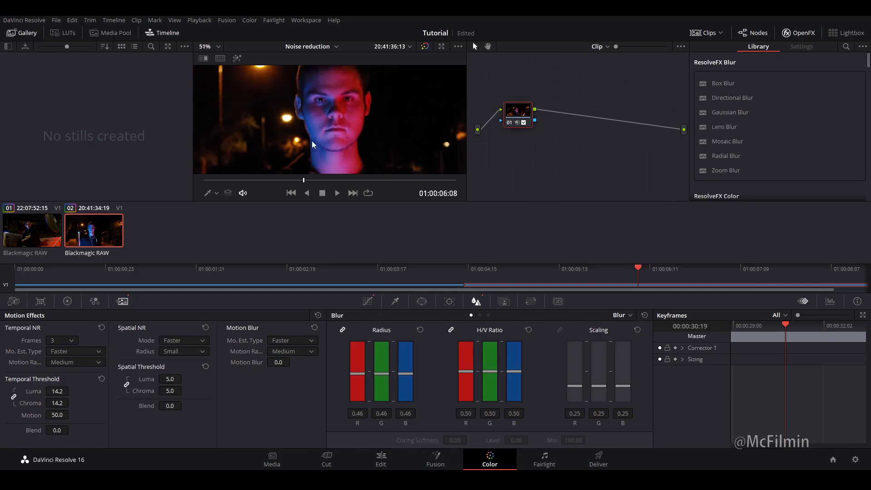
scroll(304, 136, down, 2)
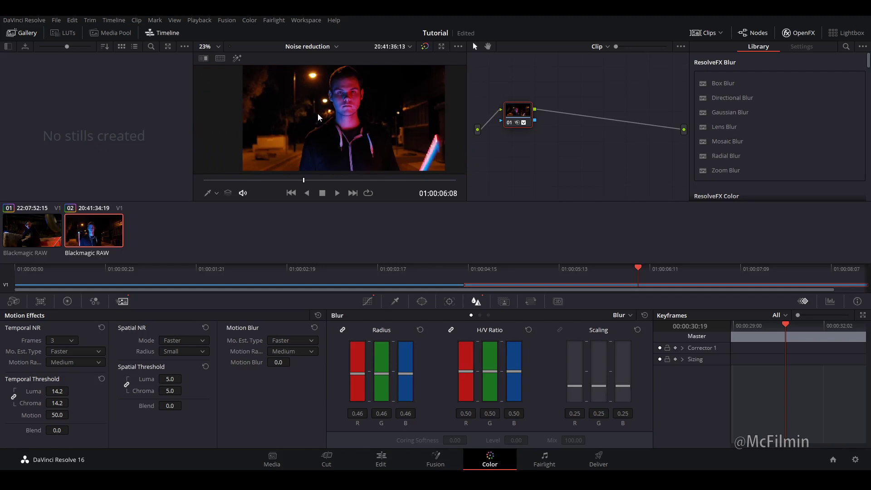
scroll(346, 117, up, 3)
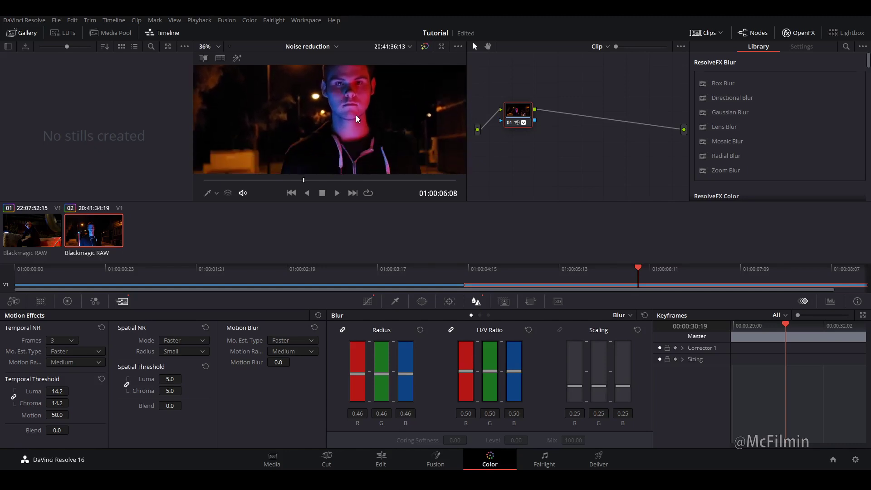
scroll(343, 123, down, 2)
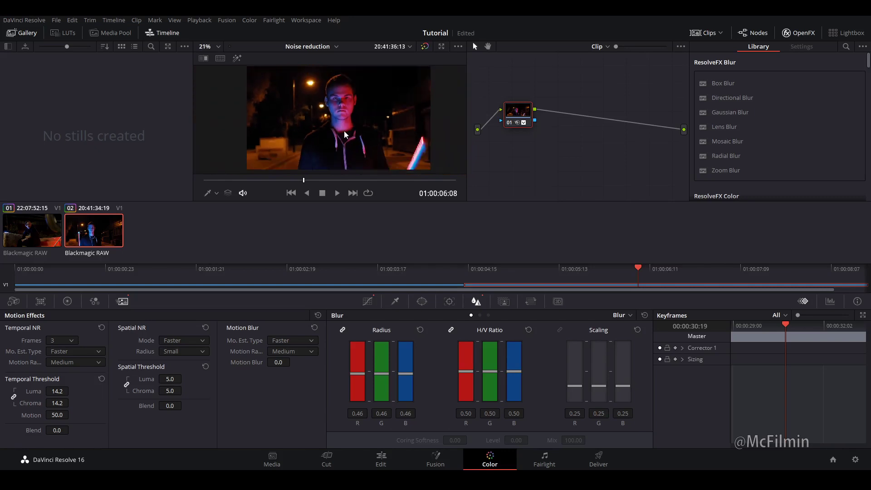